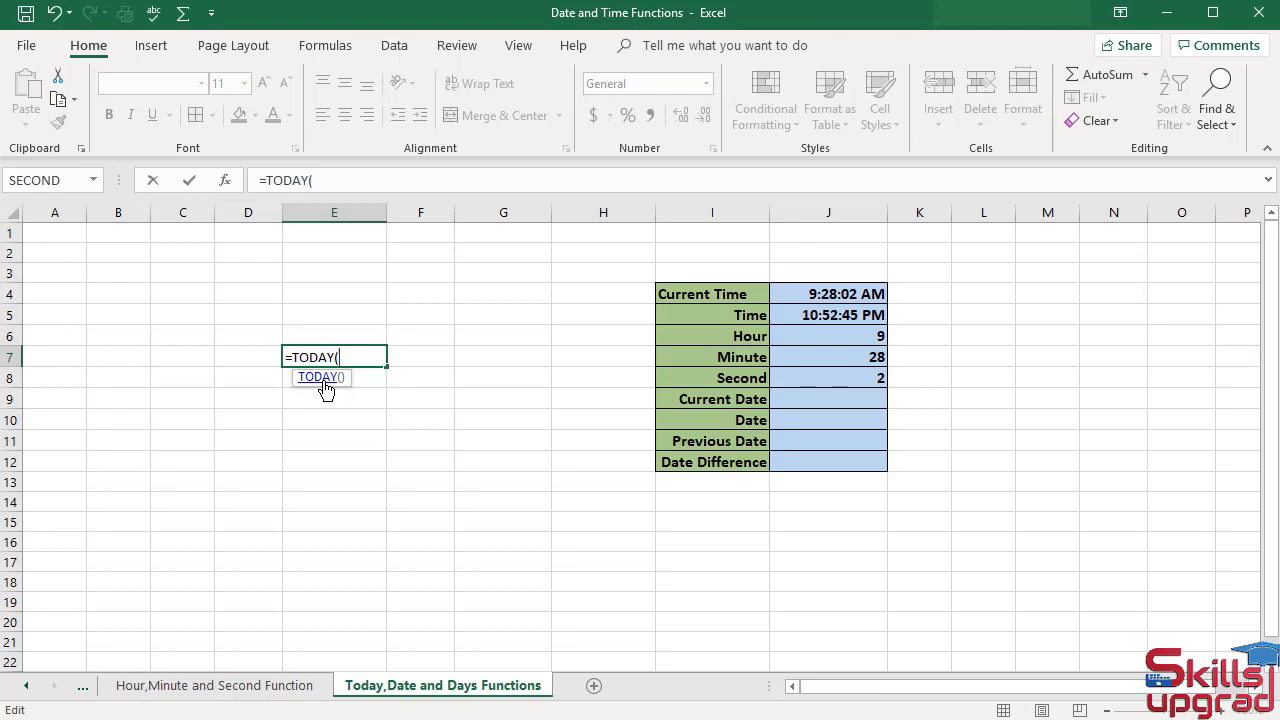
# Erase the unfinished TODAY formula from cell E7 and leave the cell empty.
pyautogui.press('BackSpace')
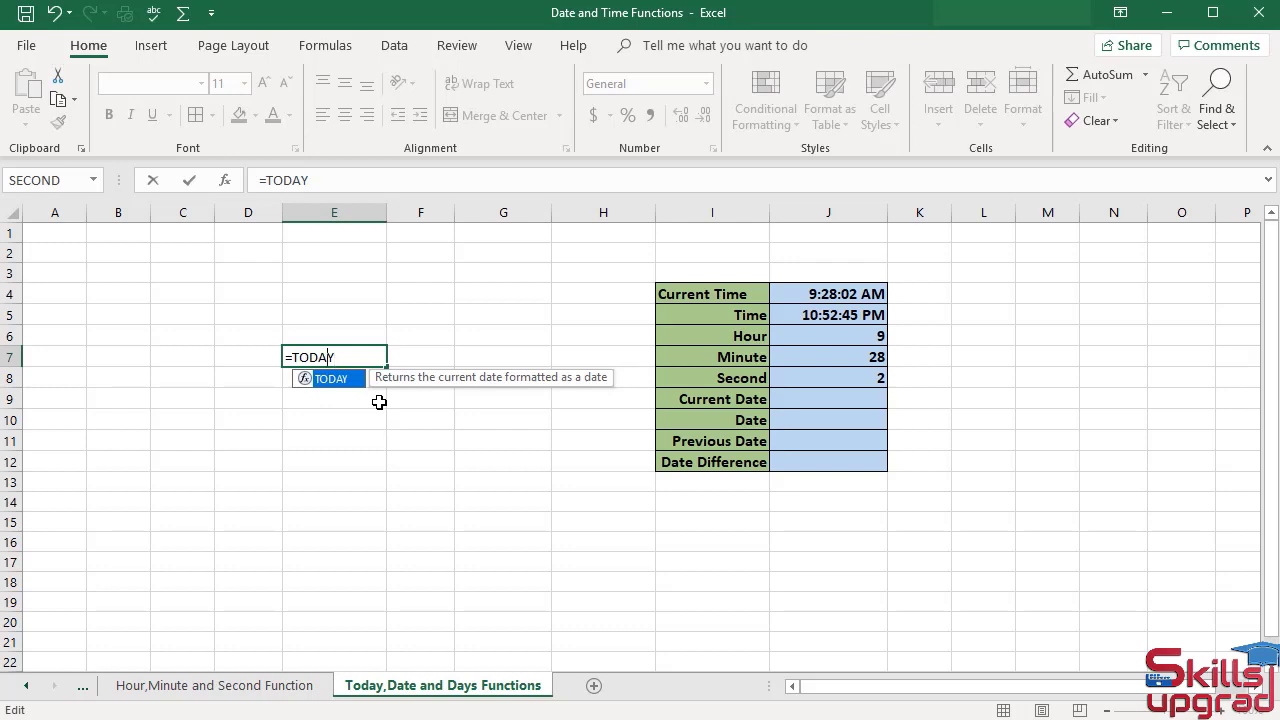
pyautogui.press('BackSpace')
pyautogui.press('BackSpace')
pyautogui.press('BackSpace')
pyautogui.press('BackSpace')
pyautogui.press('BackSpace')
pyautogui.press('BackSpace')
pyautogui.press('Return')
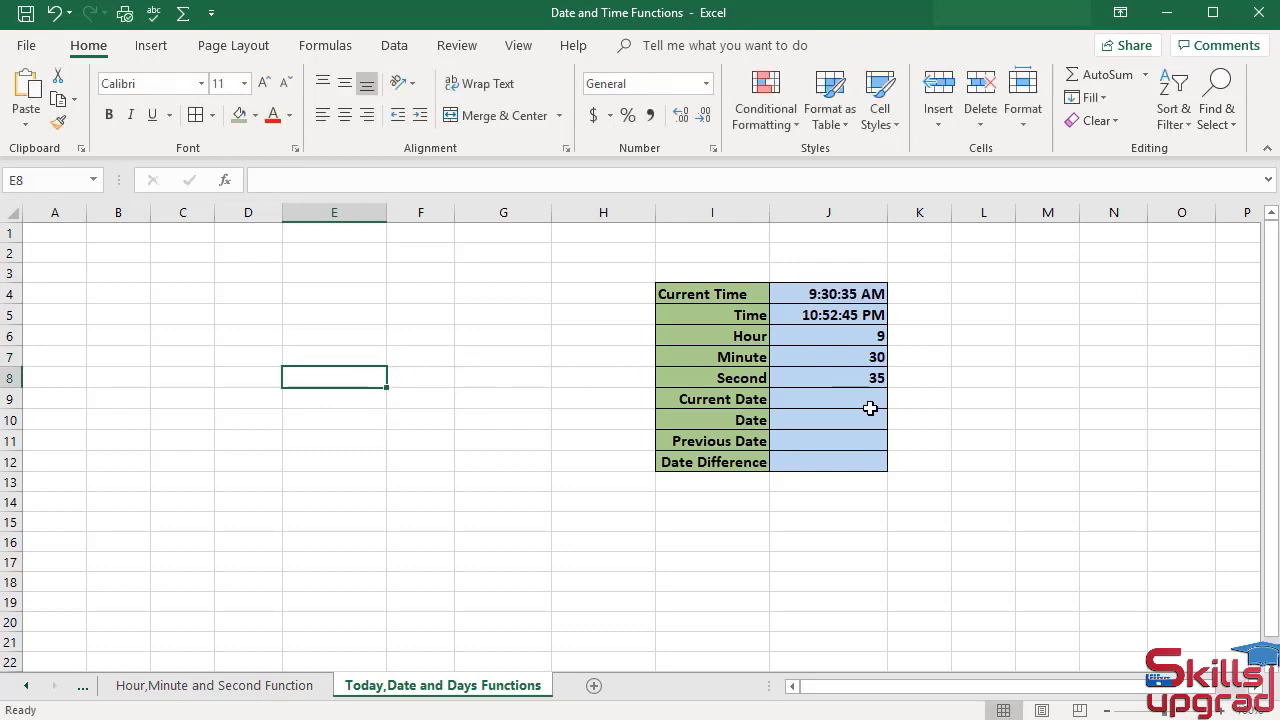
# Insert the TODAY function in the Current Date cell J9.
pyautogui.click(870, 408)
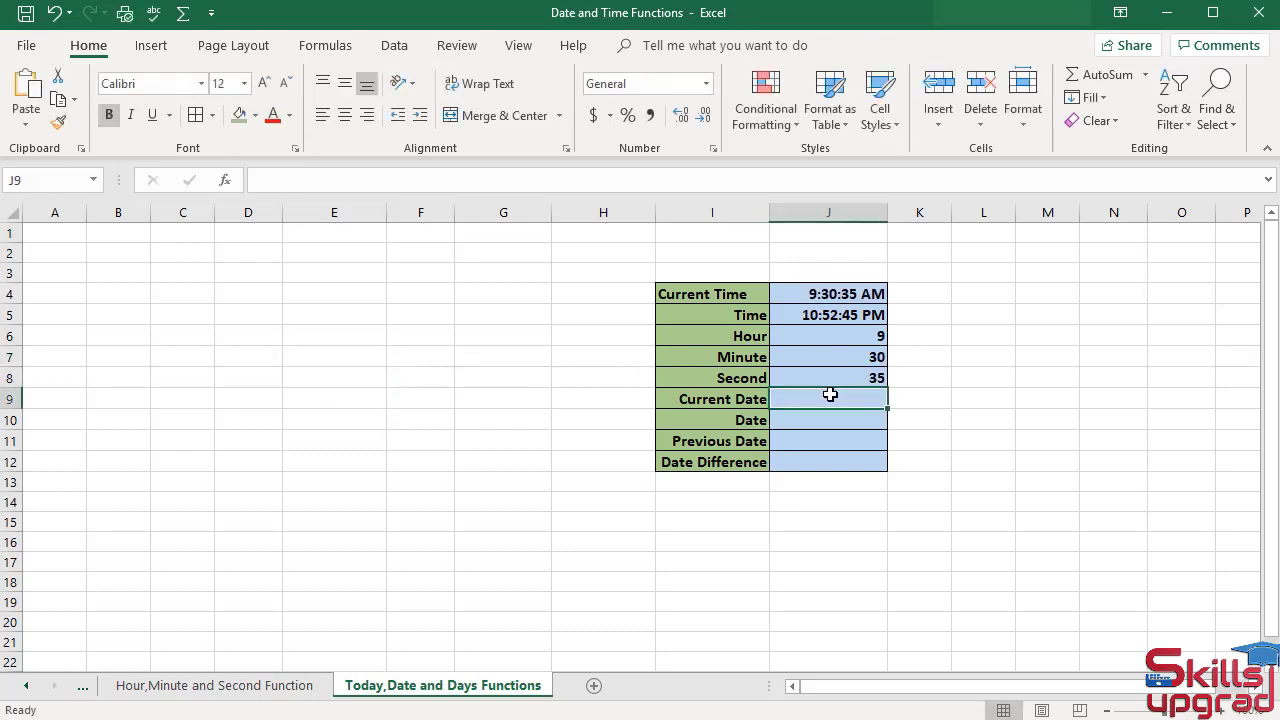
pyautogui.click(326, 46)
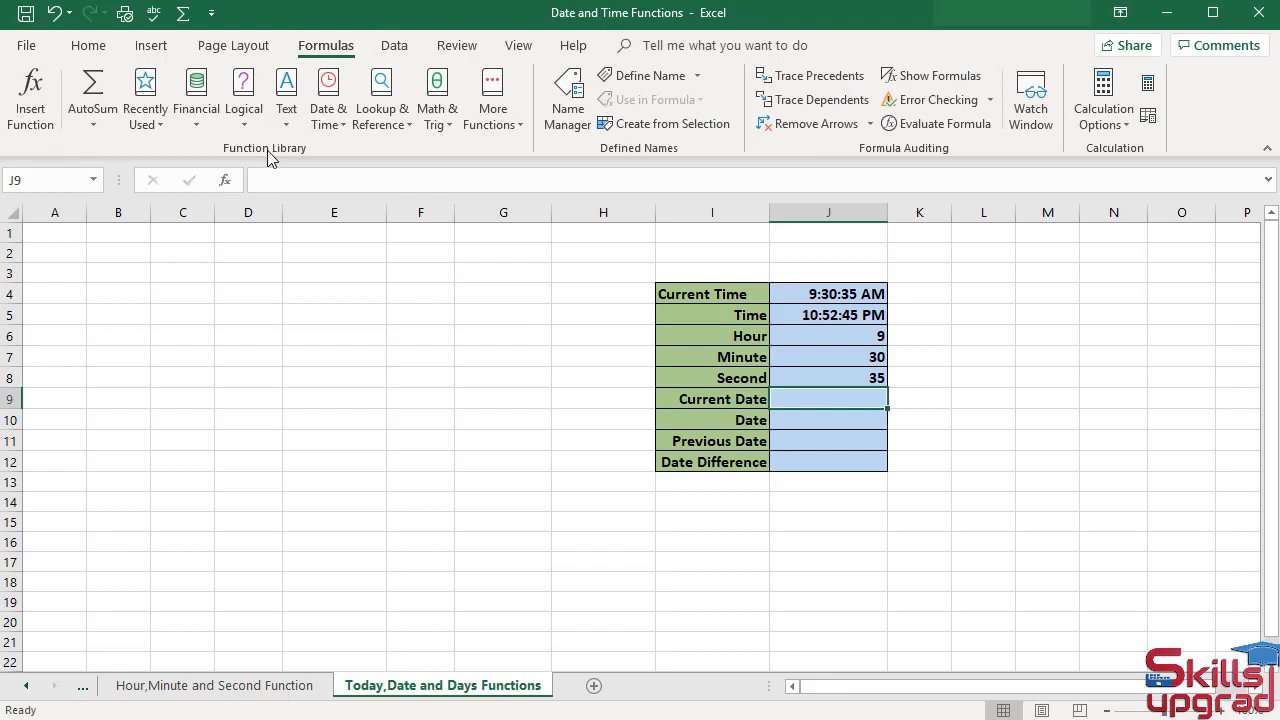
pyautogui.click(337, 130)
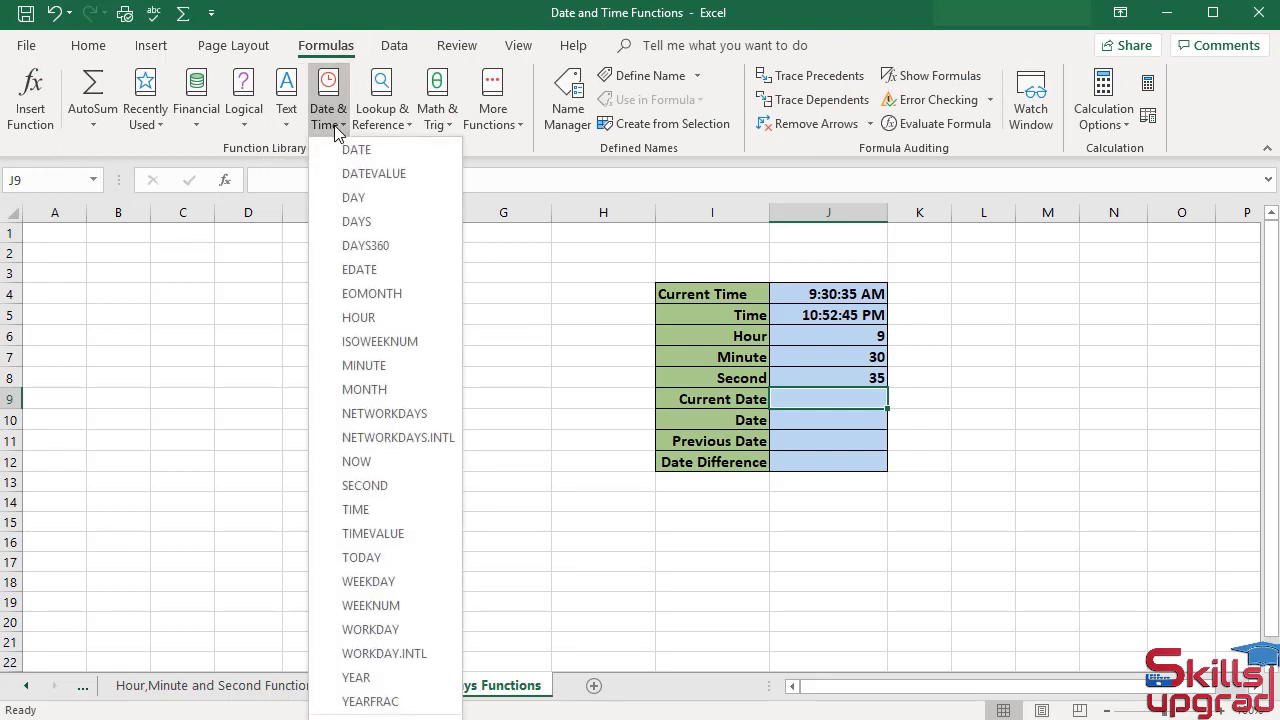
pyautogui.click(380, 556)
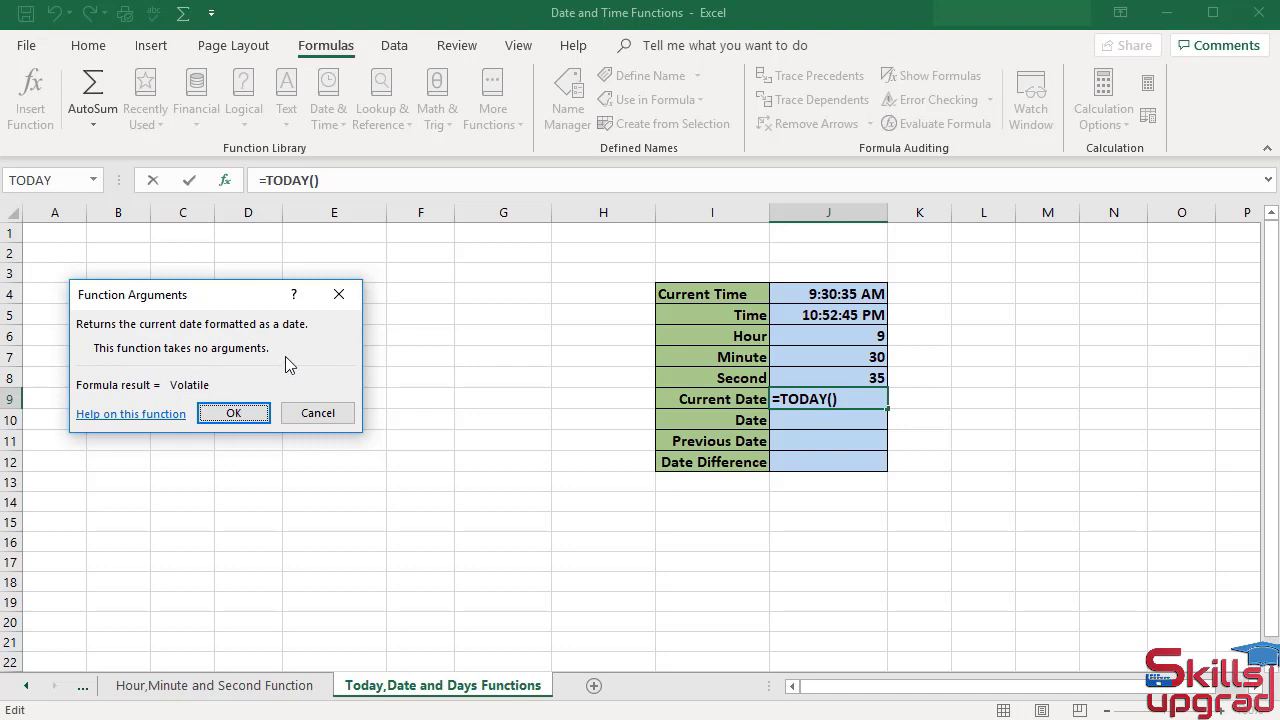
pyautogui.click(243, 415)
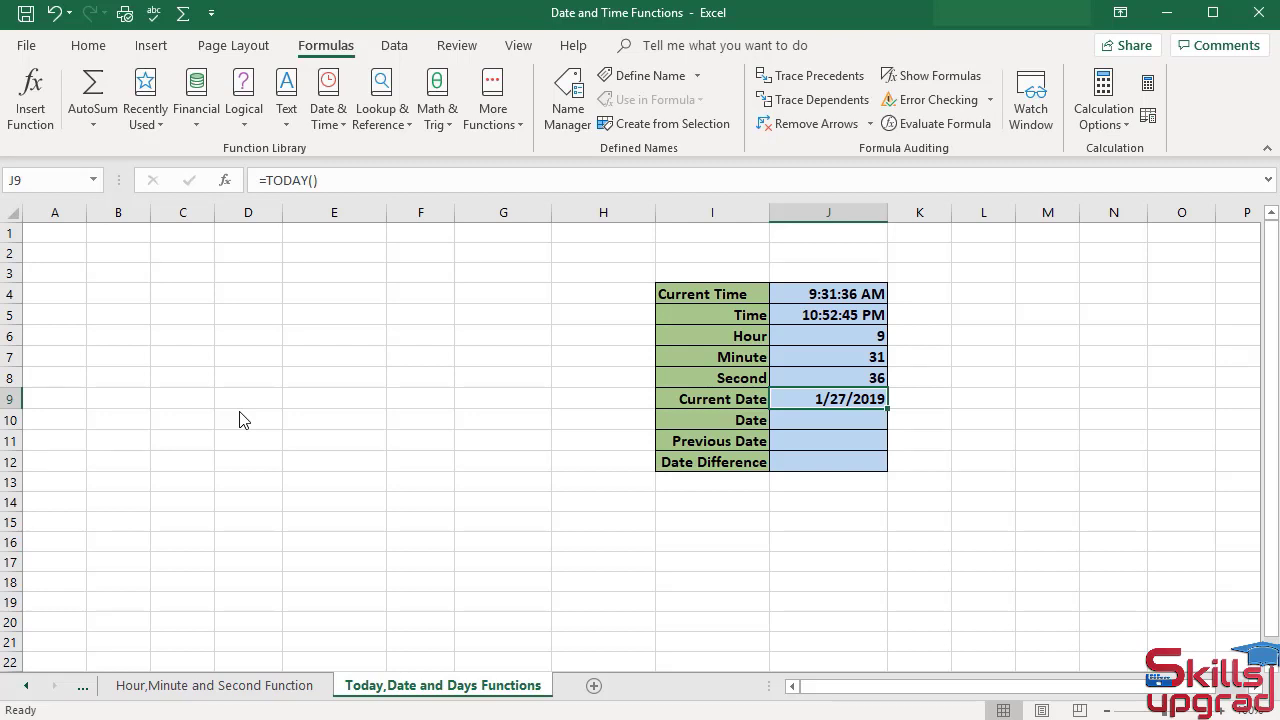
# Start a =DATE( formula in cell E8 to view the function's arguments, and clear the cell again.
pyautogui.click(309, 374)
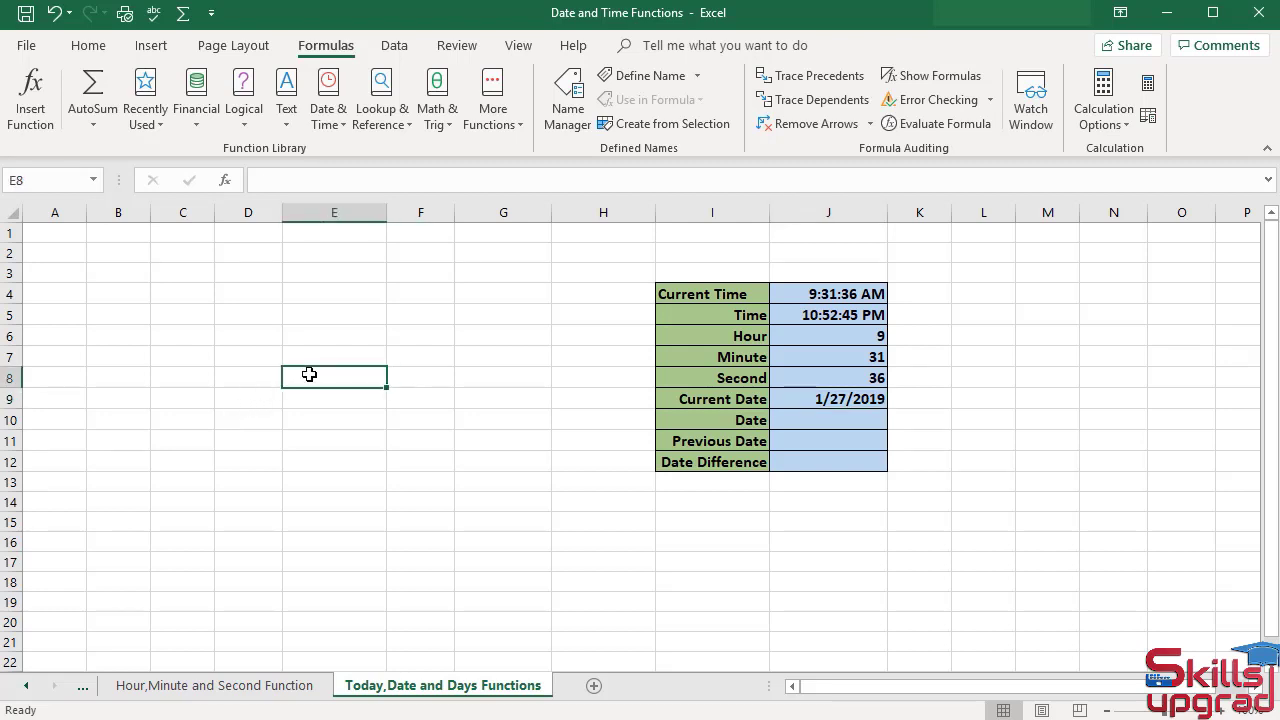
pyautogui.write('=')
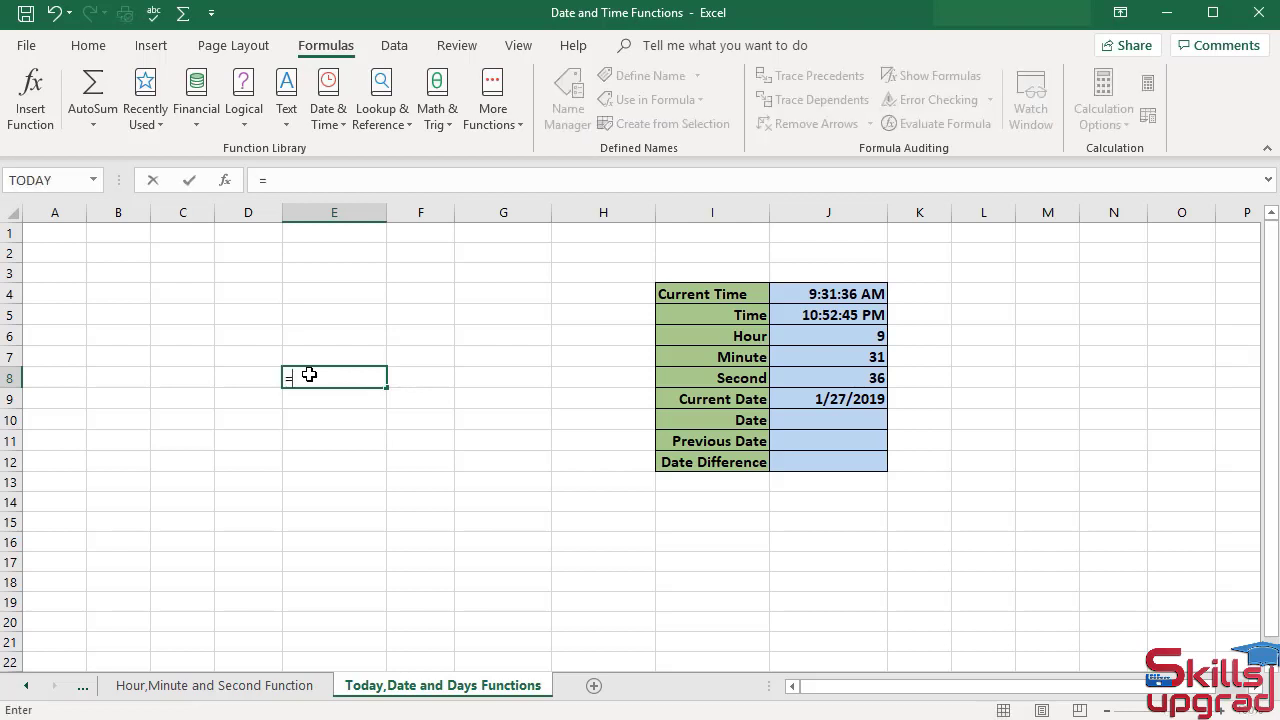
pyautogui.write('DATE')
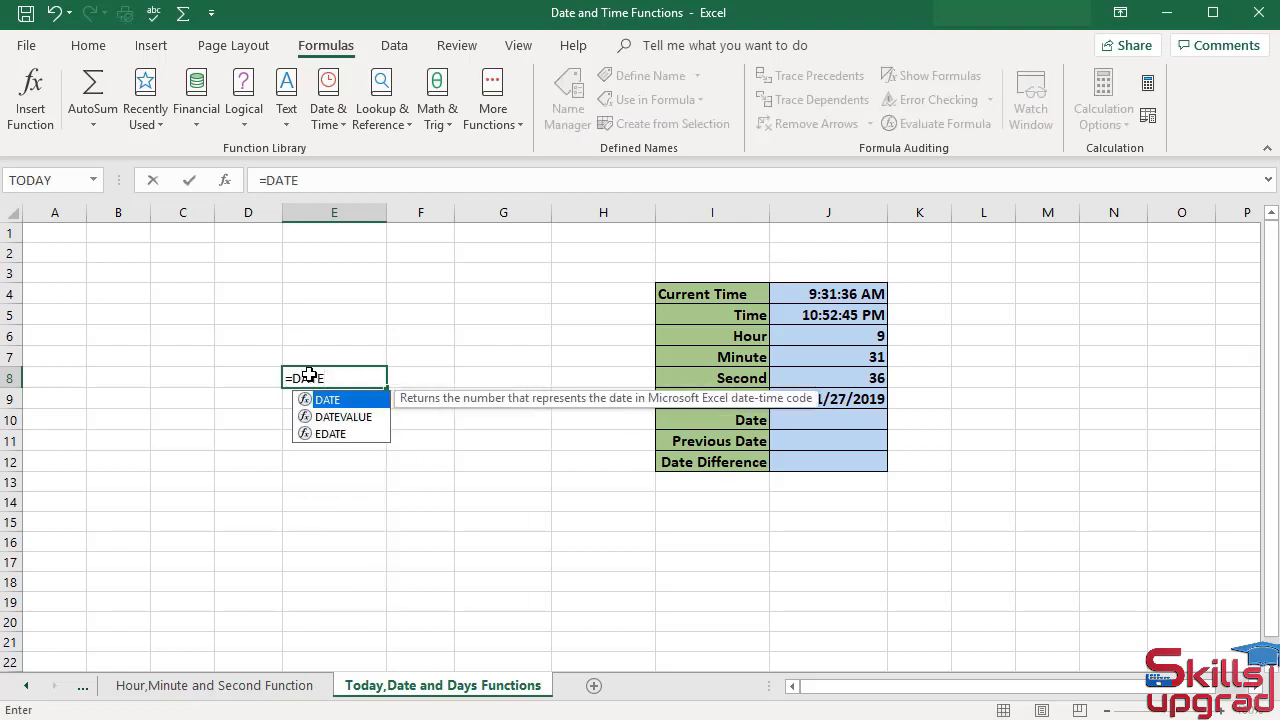
pyautogui.write('(')
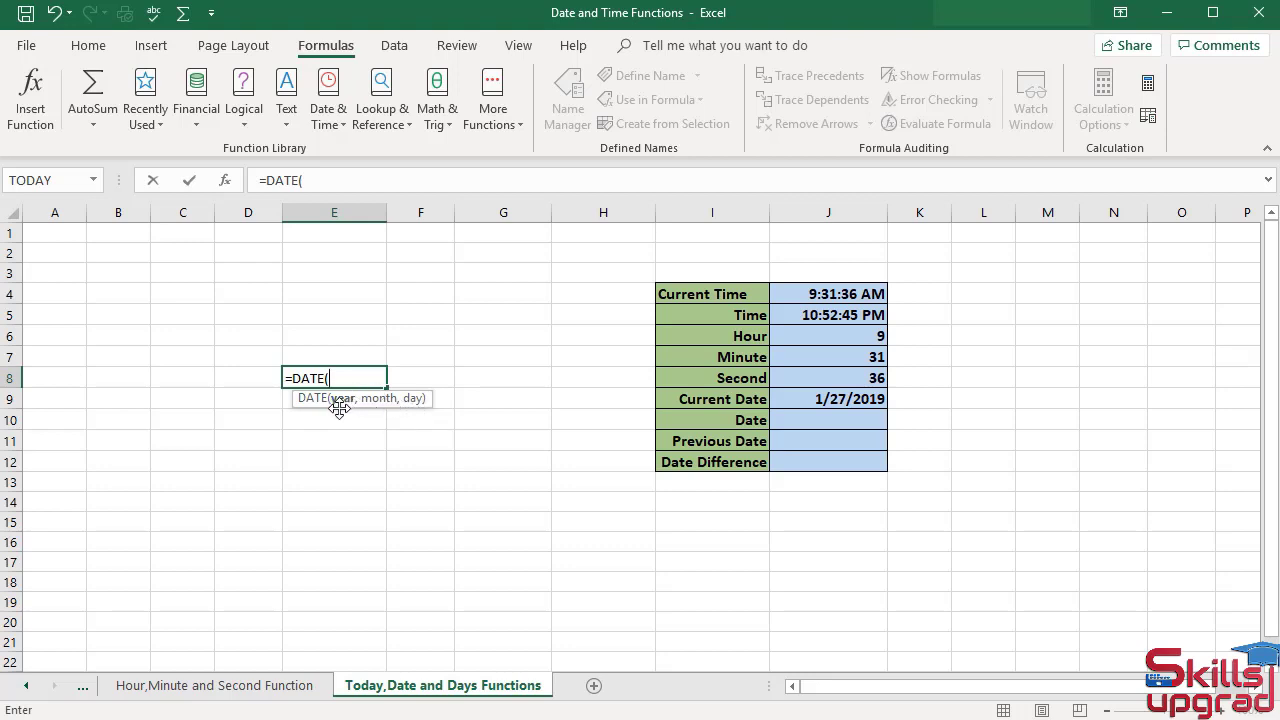
pyautogui.press('BackSpace')
pyautogui.press('BackSpace')
pyautogui.press('BackSpace')
pyautogui.press('BackSpace')
pyautogui.press('BackSpace')
pyautogui.press('BackSpace')
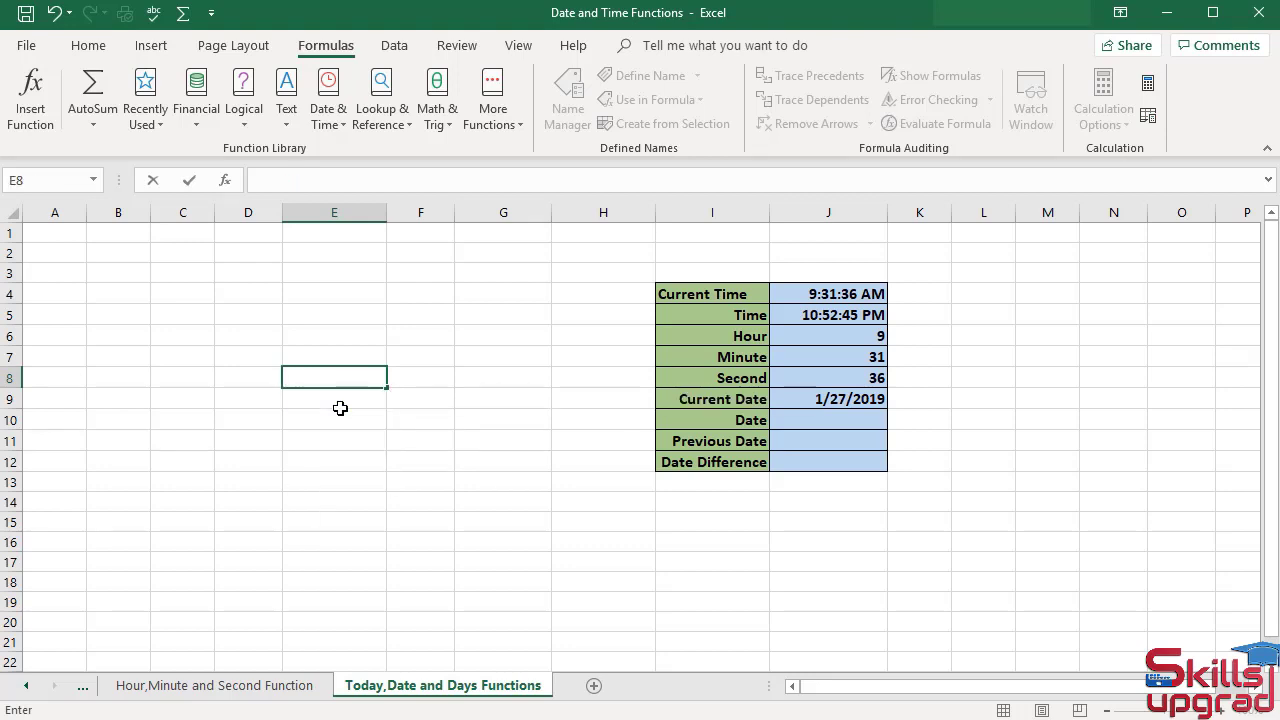
pyautogui.press('Escape')
# Insert the DATE function in the Date cell J10 with Year 2019, Month 1 and Day 27.
pyautogui.click(818, 418)
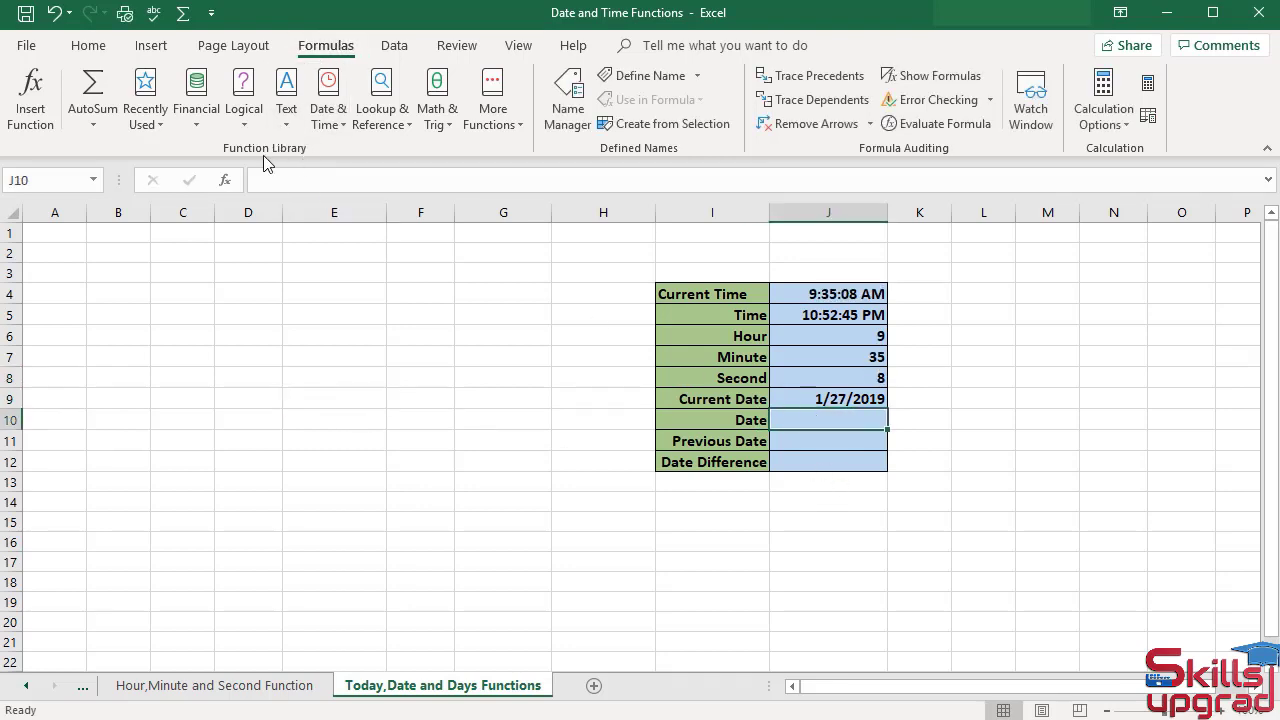
pyautogui.click(342, 123)
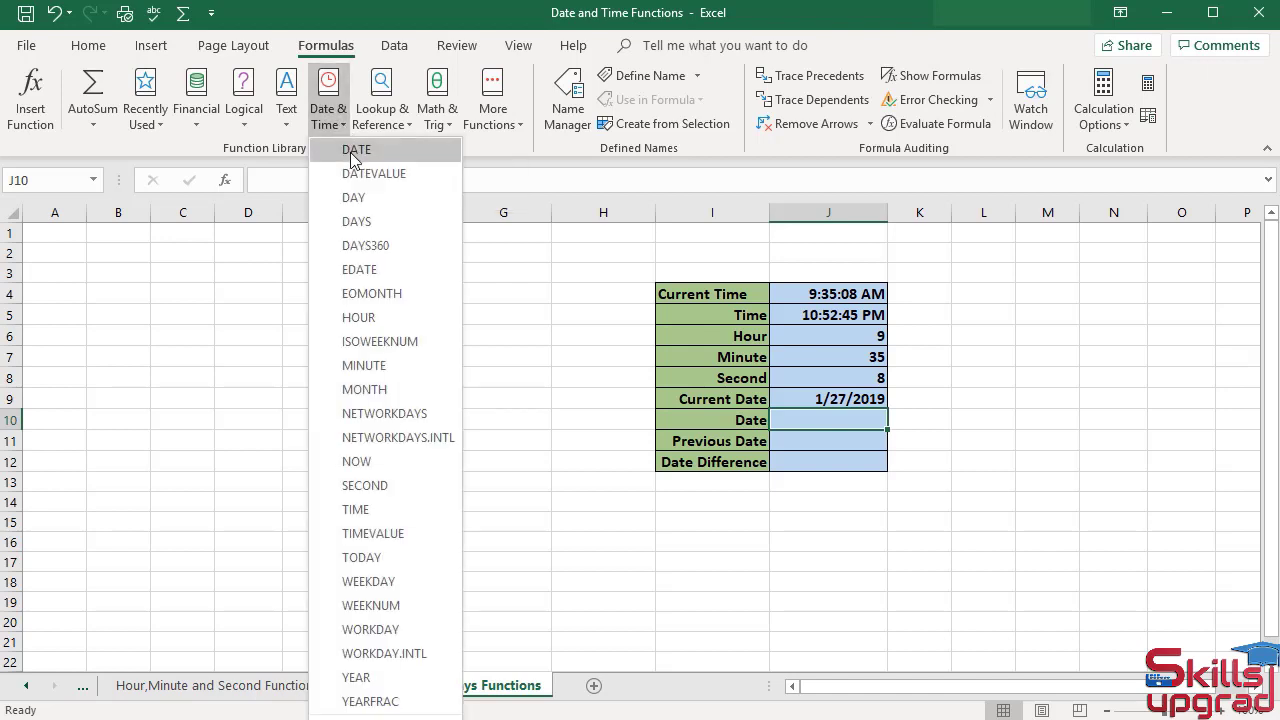
pyautogui.click(354, 152)
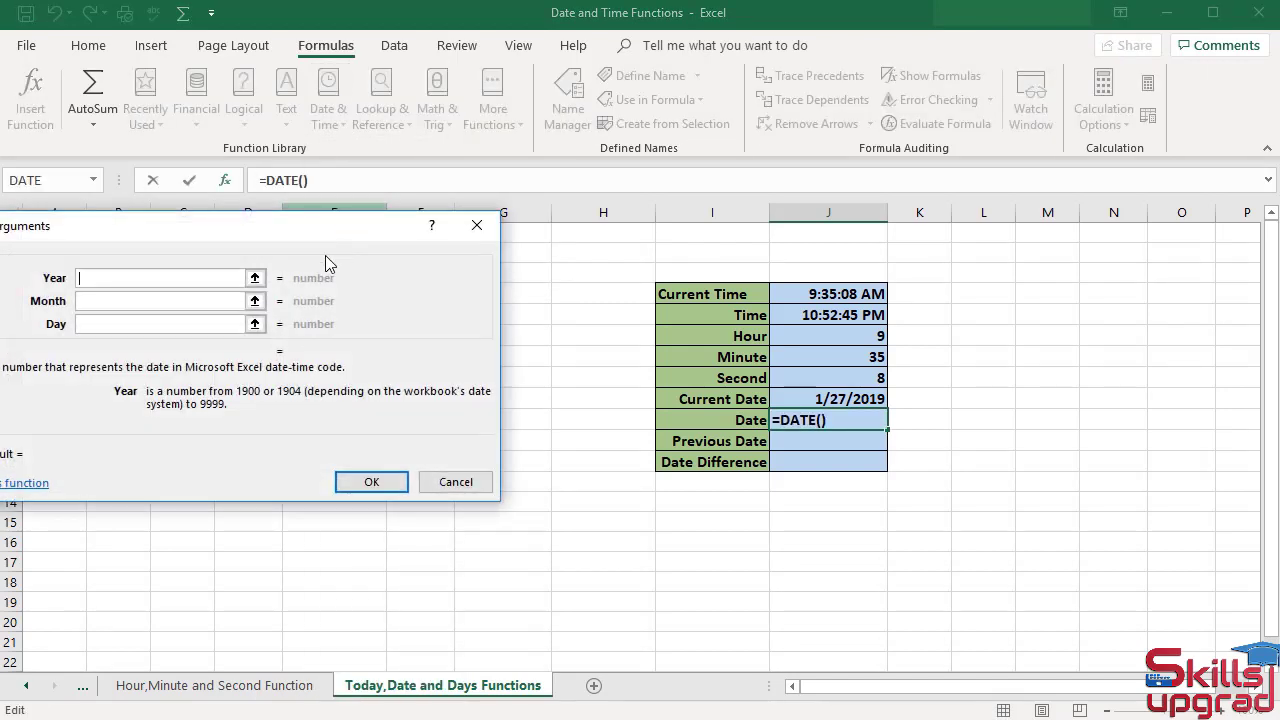
pyautogui.moveTo(307, 231); pyautogui.dragTo(420, 226)
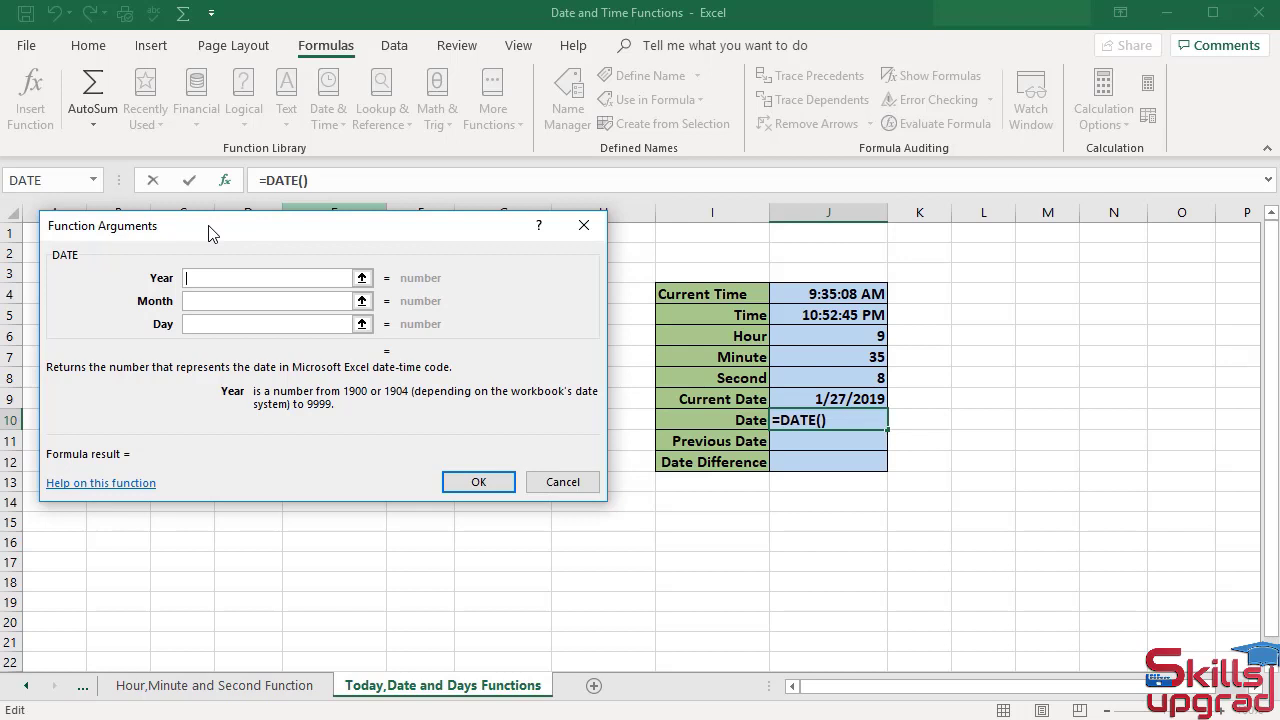
pyautogui.write('2019')
pyautogui.click(197, 303)
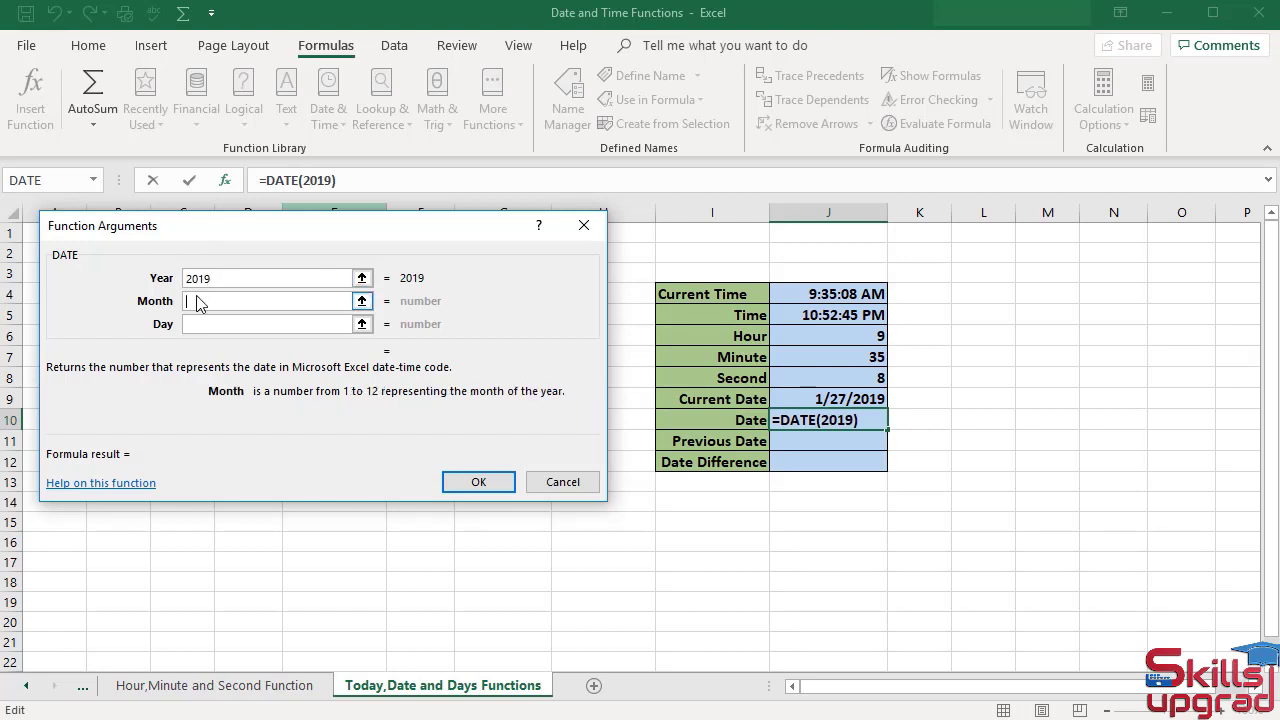
pyautogui.write('1')
pyautogui.click(192, 326)
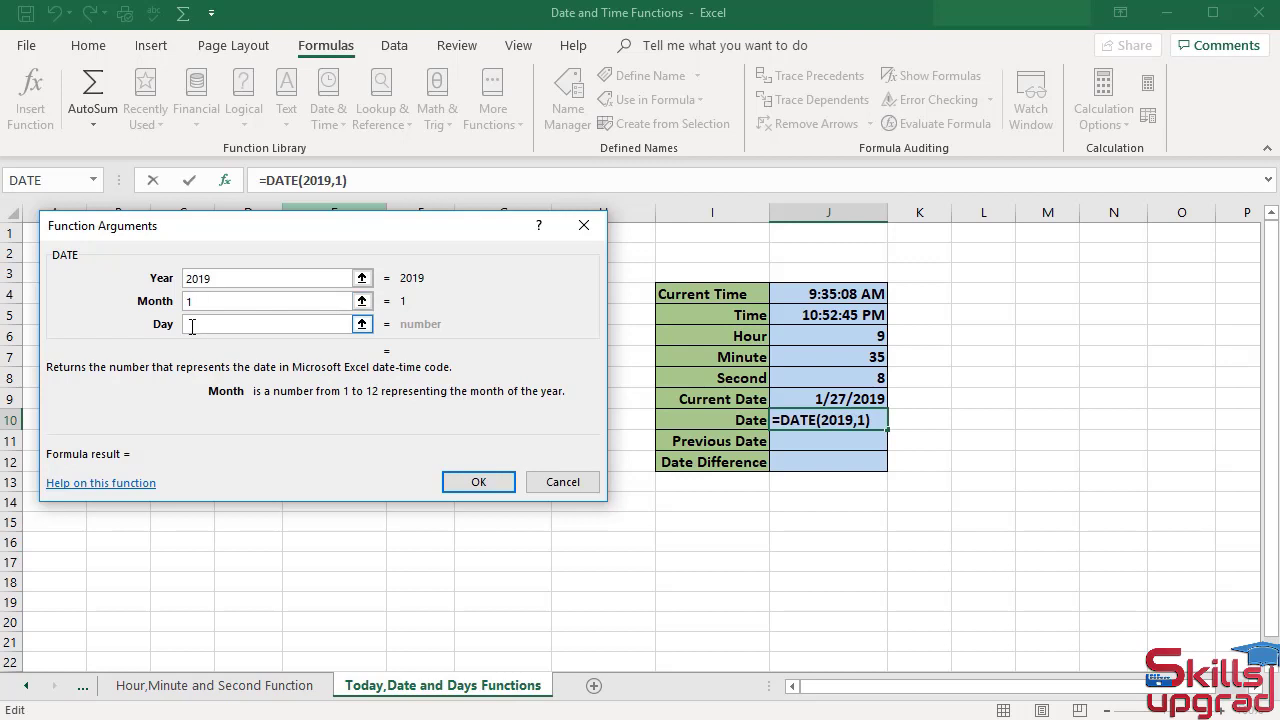
pyautogui.click(192, 326)
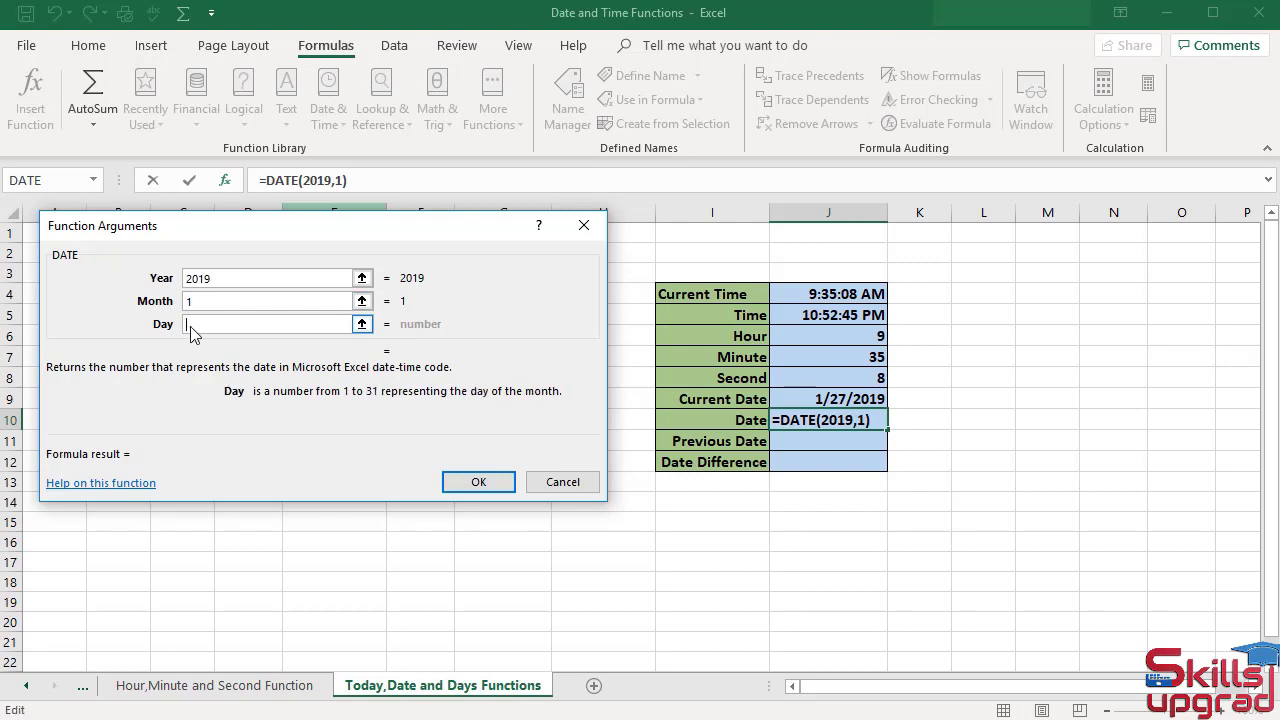
pyautogui.write('27')
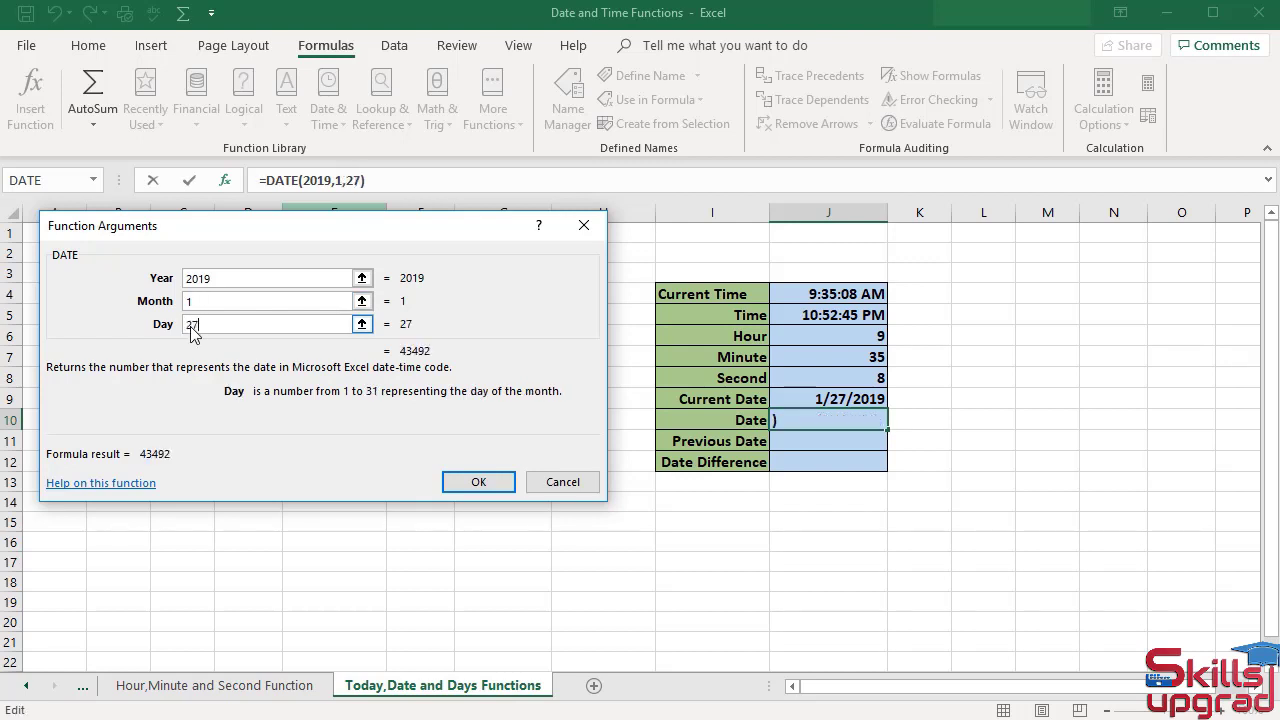
pyautogui.click(460, 485)
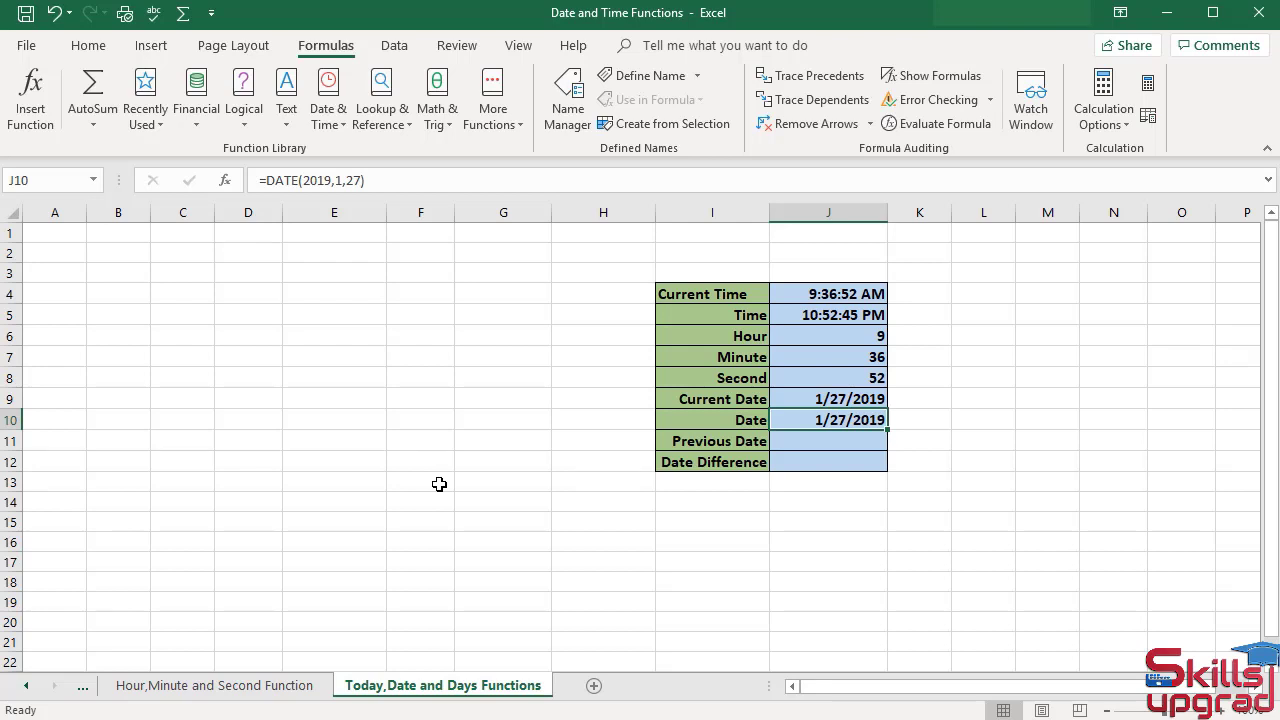
# Start a =DAYS( formula in cell E8 to view the function's arguments, and erase it again.
pyautogui.click(332, 372)
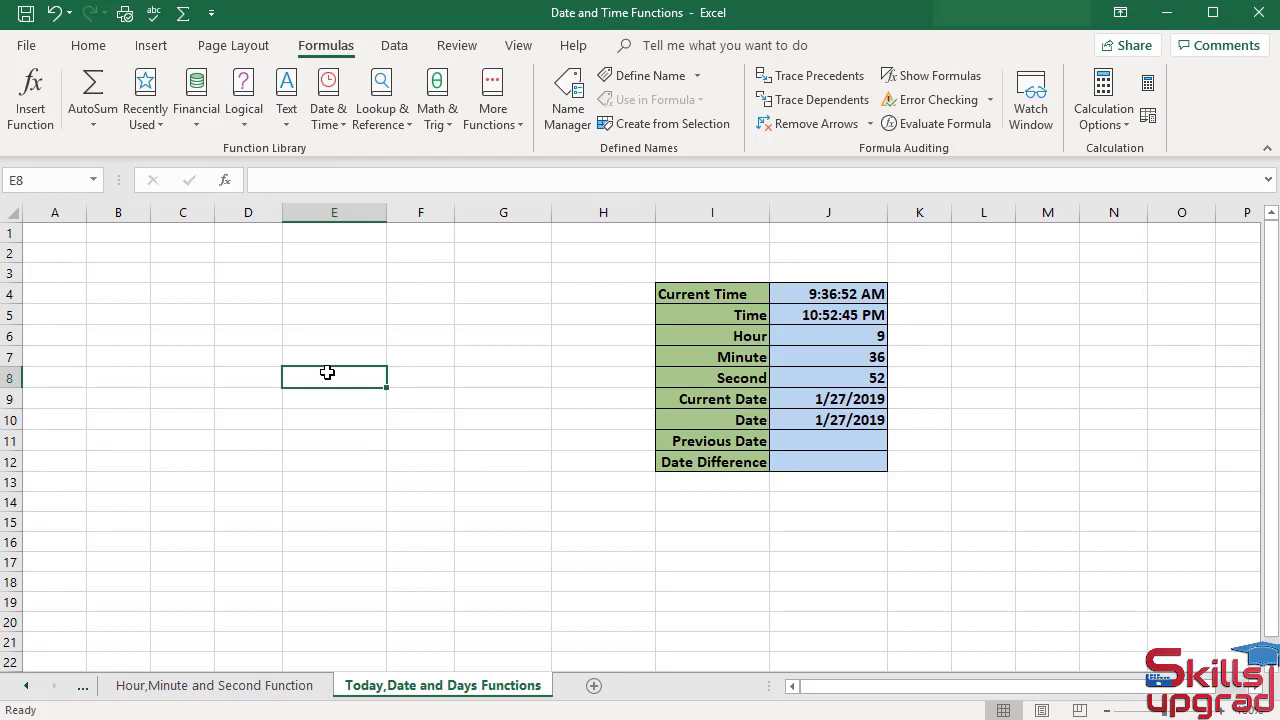
pyautogui.write('=DAY')
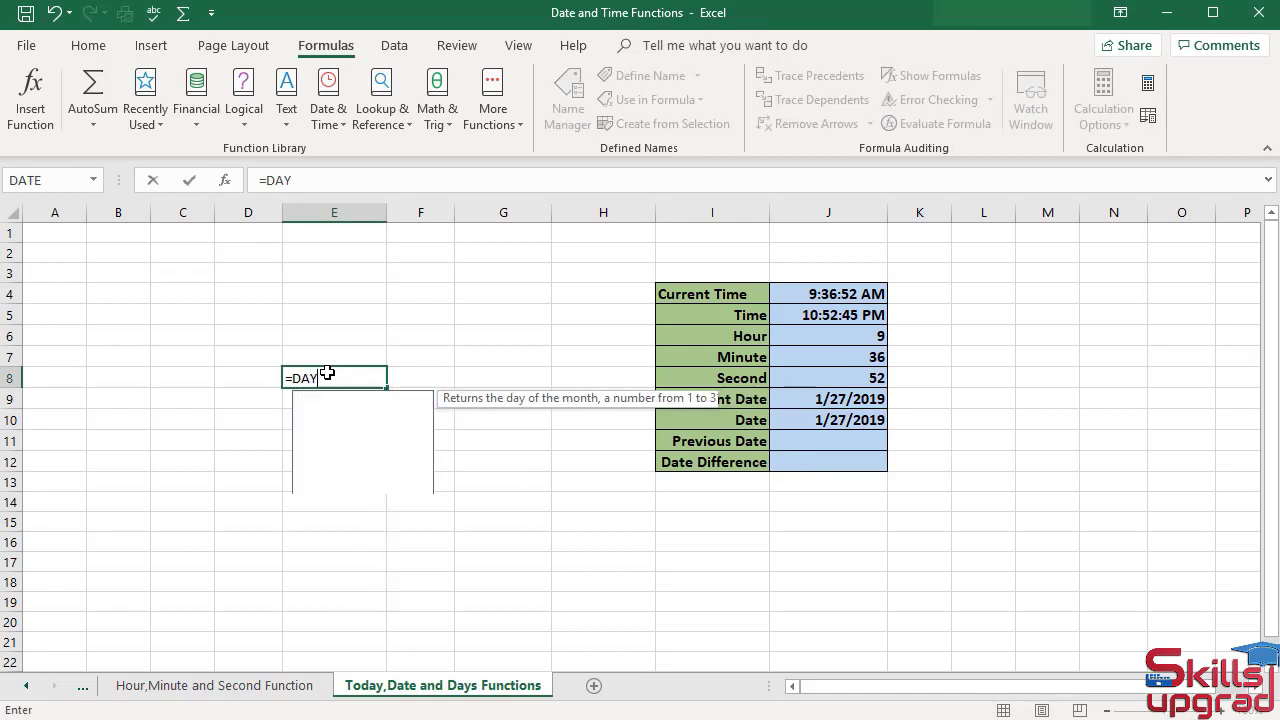
pyautogui.write('S(')
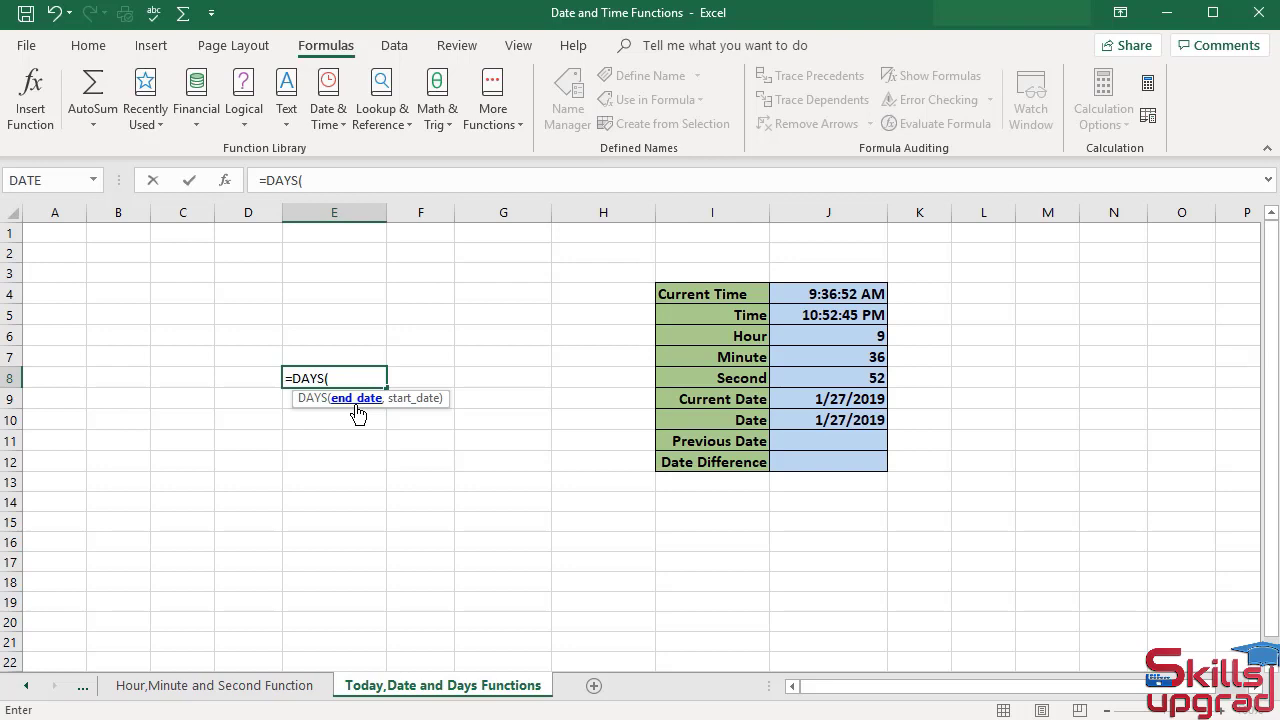
pyautogui.press('BackSpace')
pyautogui.press('BackSpace')
pyautogui.press('BackSpace')
pyautogui.press('BackSpace')
pyautogui.press('BackSpace')
pyautogui.press('BackSpace')
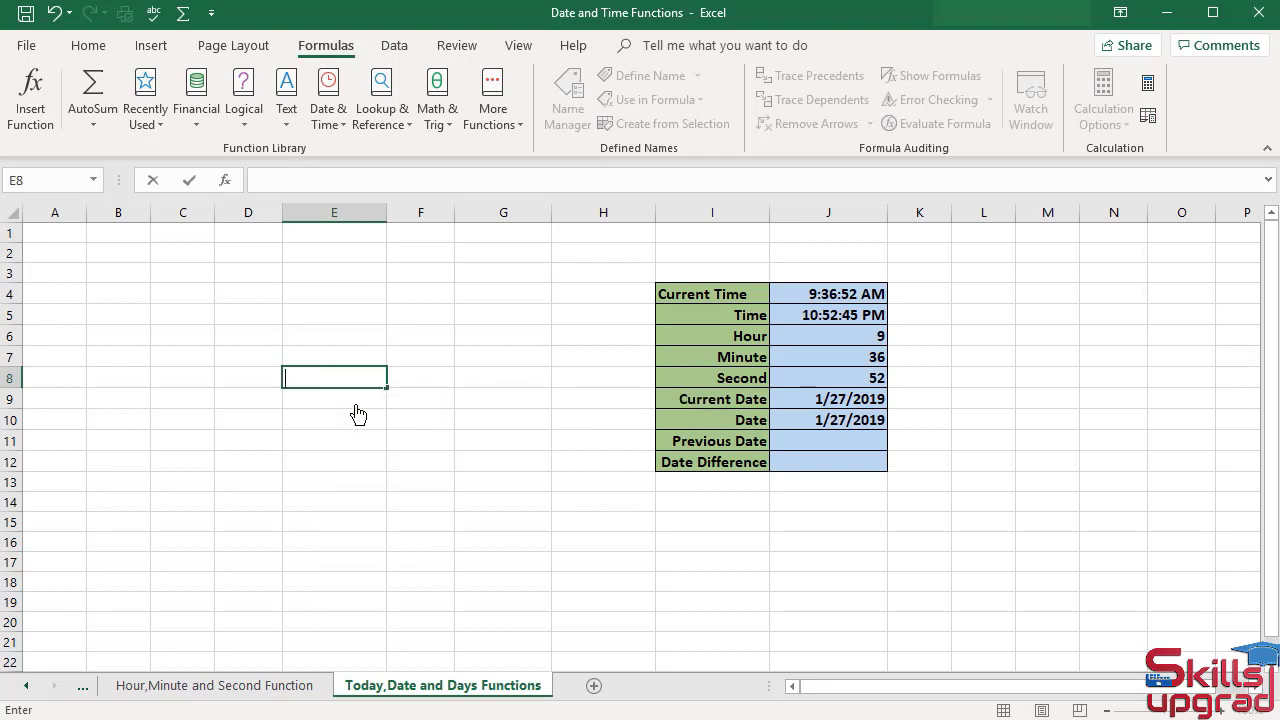
# Enter 12/15/2018 in the Previous Date cell J11.
pyautogui.click(782, 440)
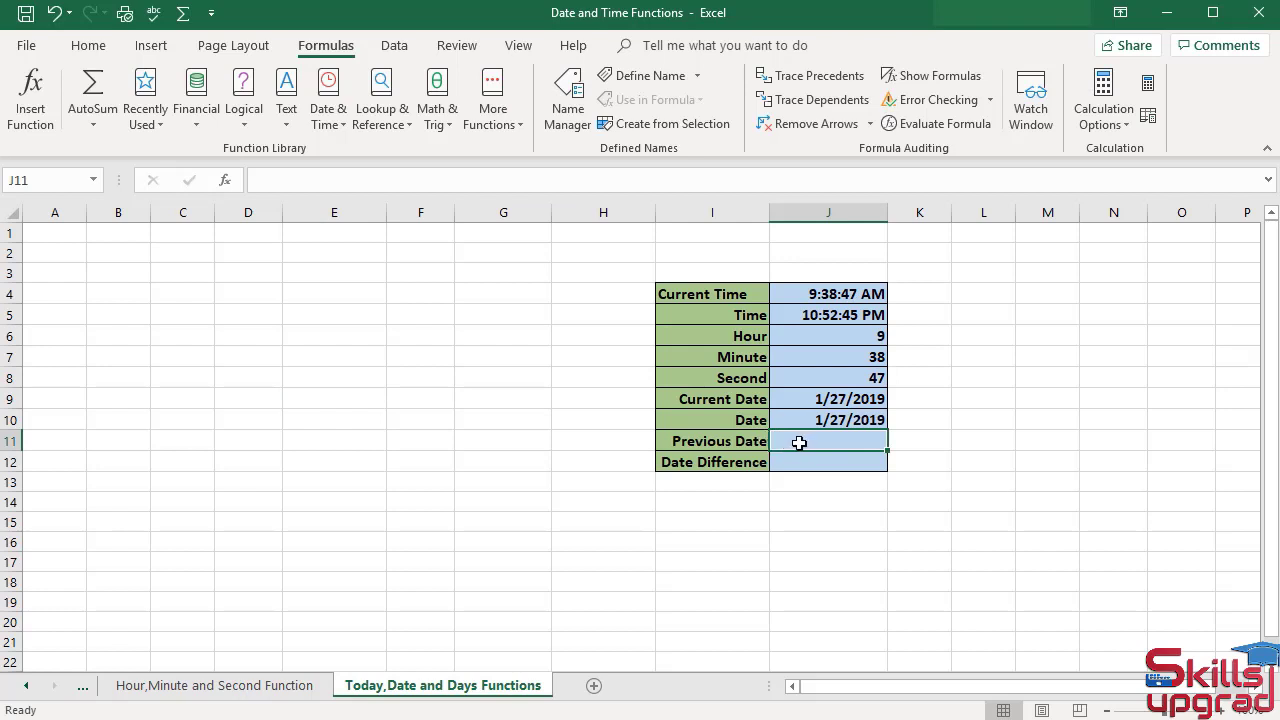
pyautogui.write('12')
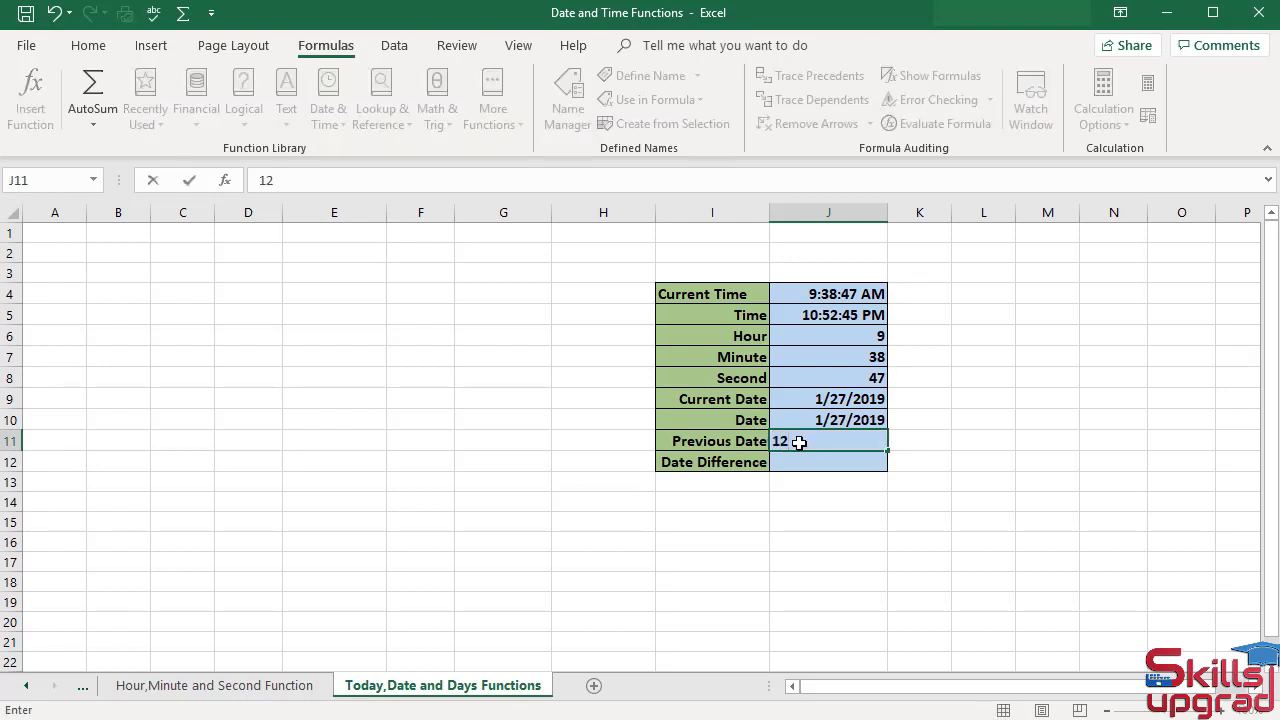
pyautogui.write('/15/2018')
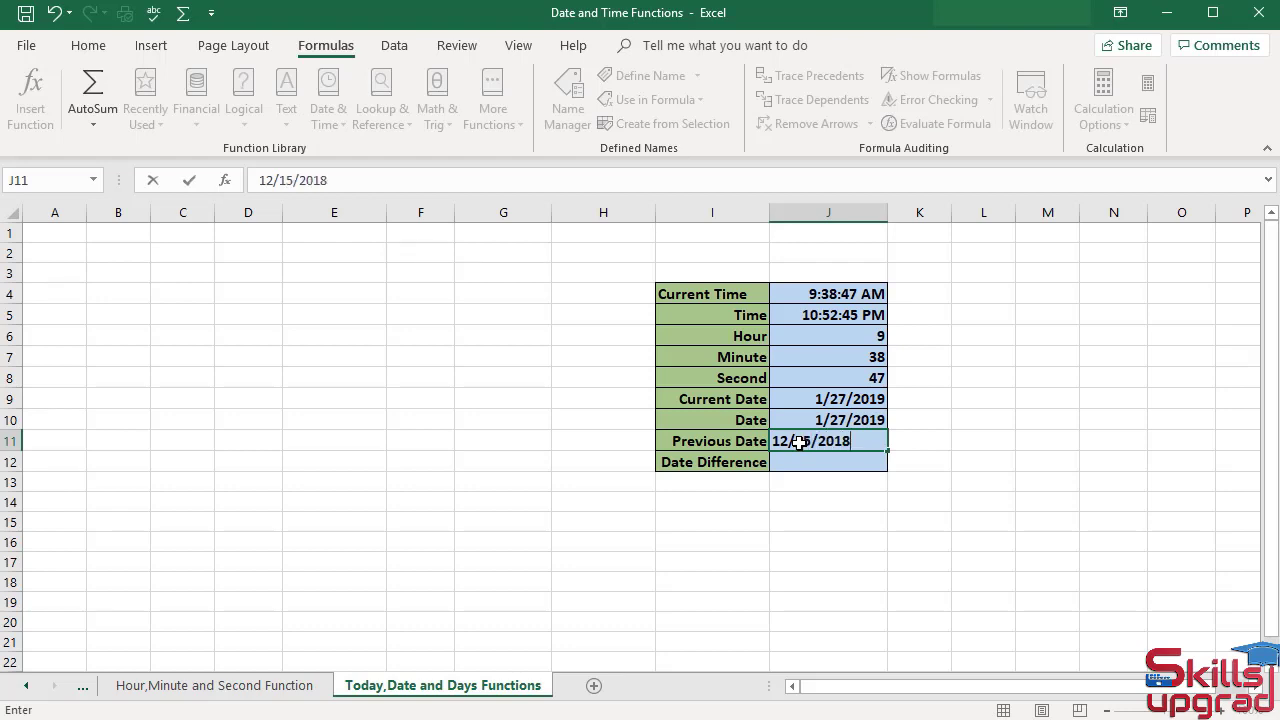
pyautogui.press('Return')
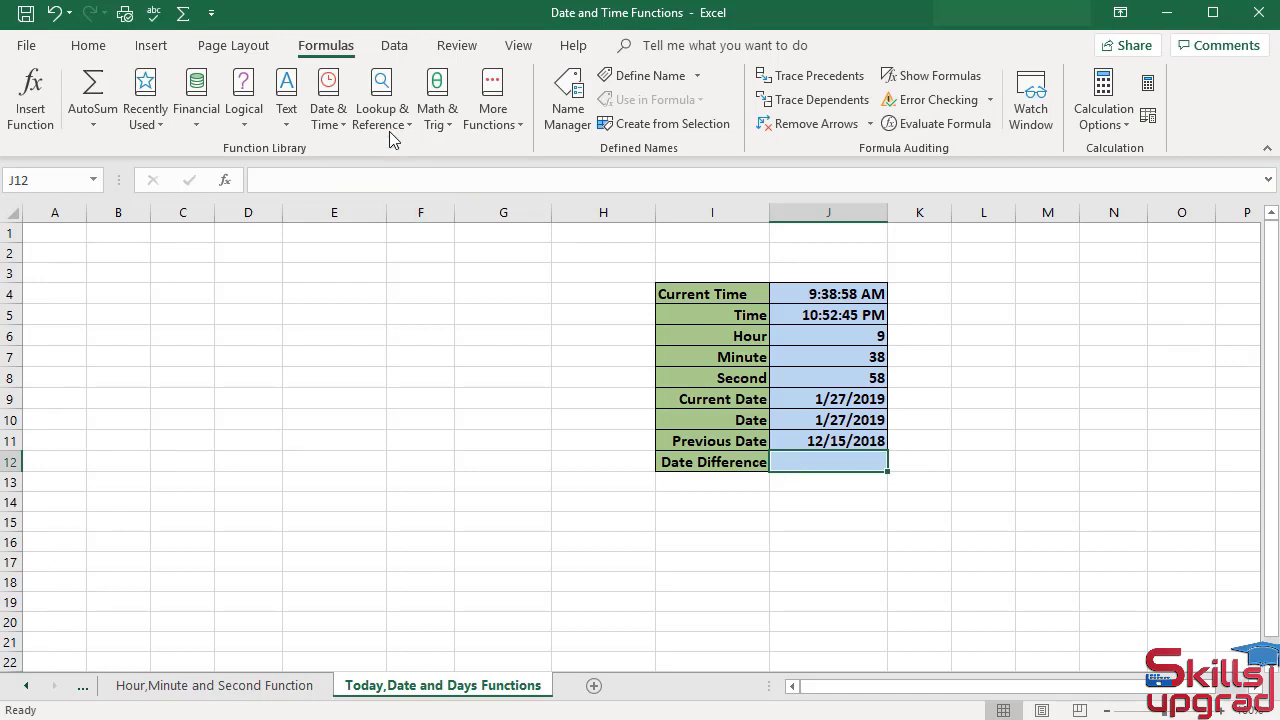
# Insert the DAYS function in the Date Difference cell J12 with End_date J9 and Start_date J11.
pyautogui.click(346, 128)
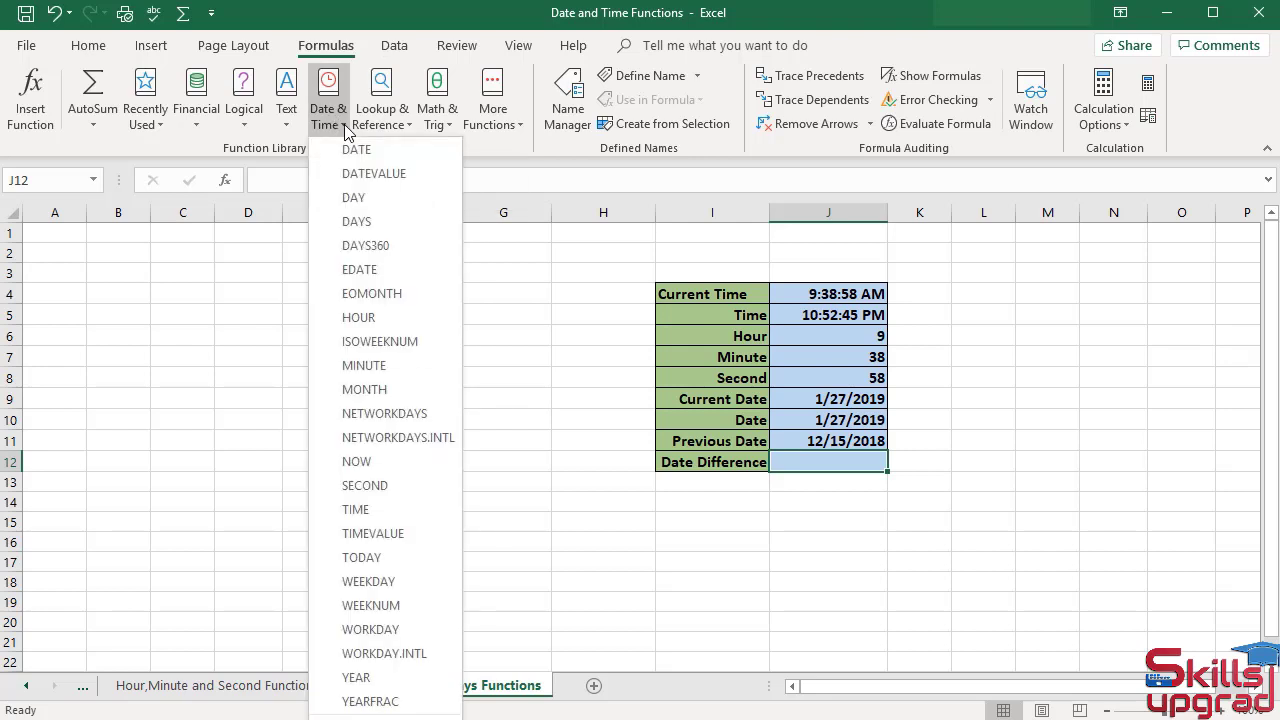
pyautogui.click(356, 221)
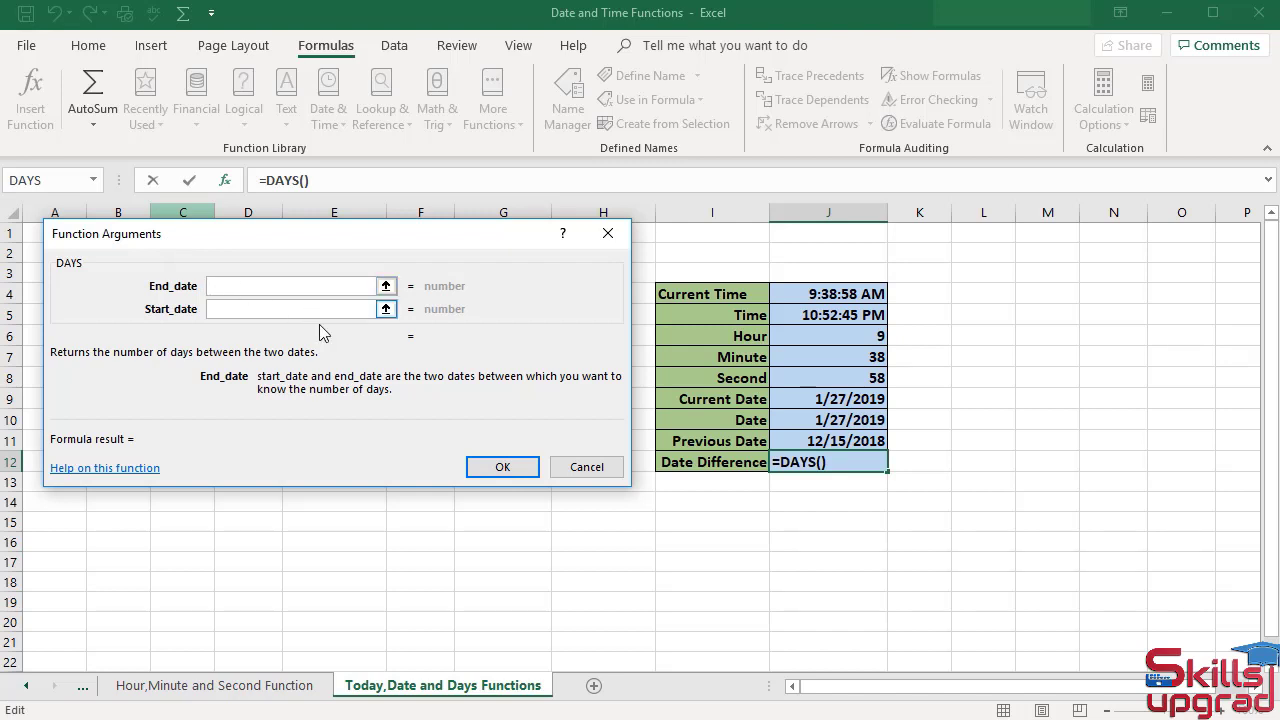
pyautogui.click(845, 399)
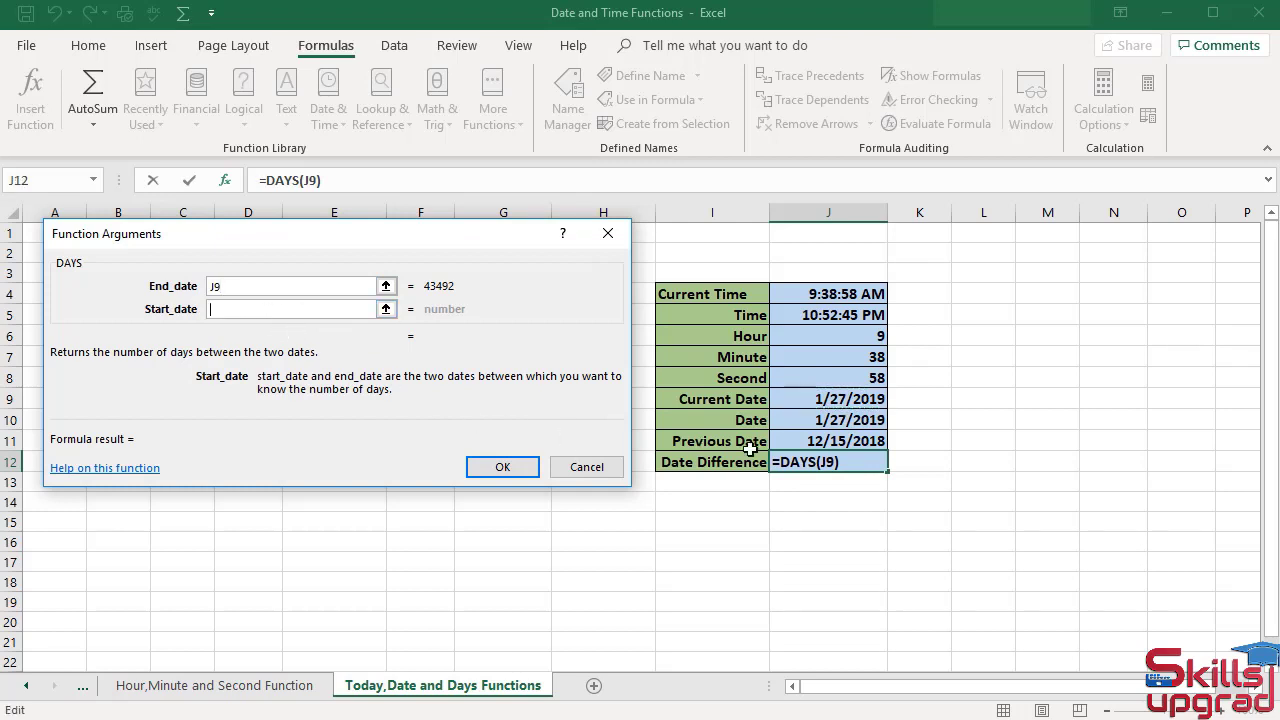
pyautogui.click(819, 441)
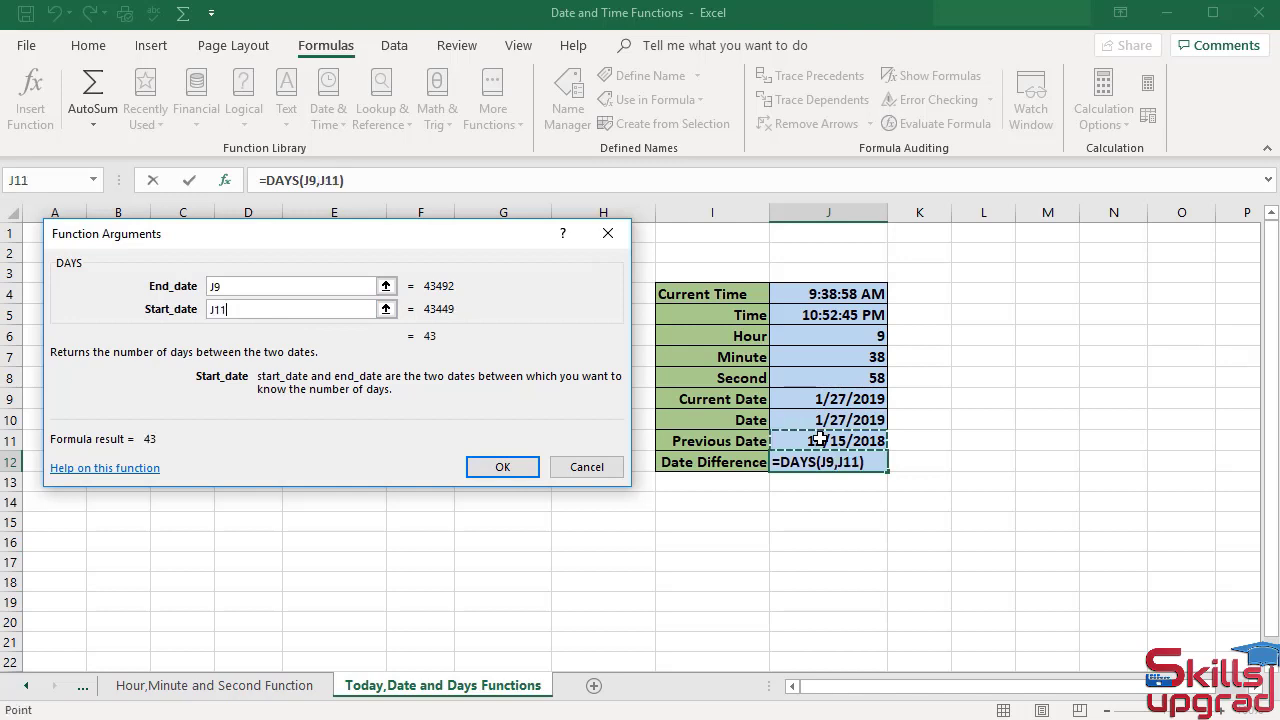
pyautogui.click(477, 465)
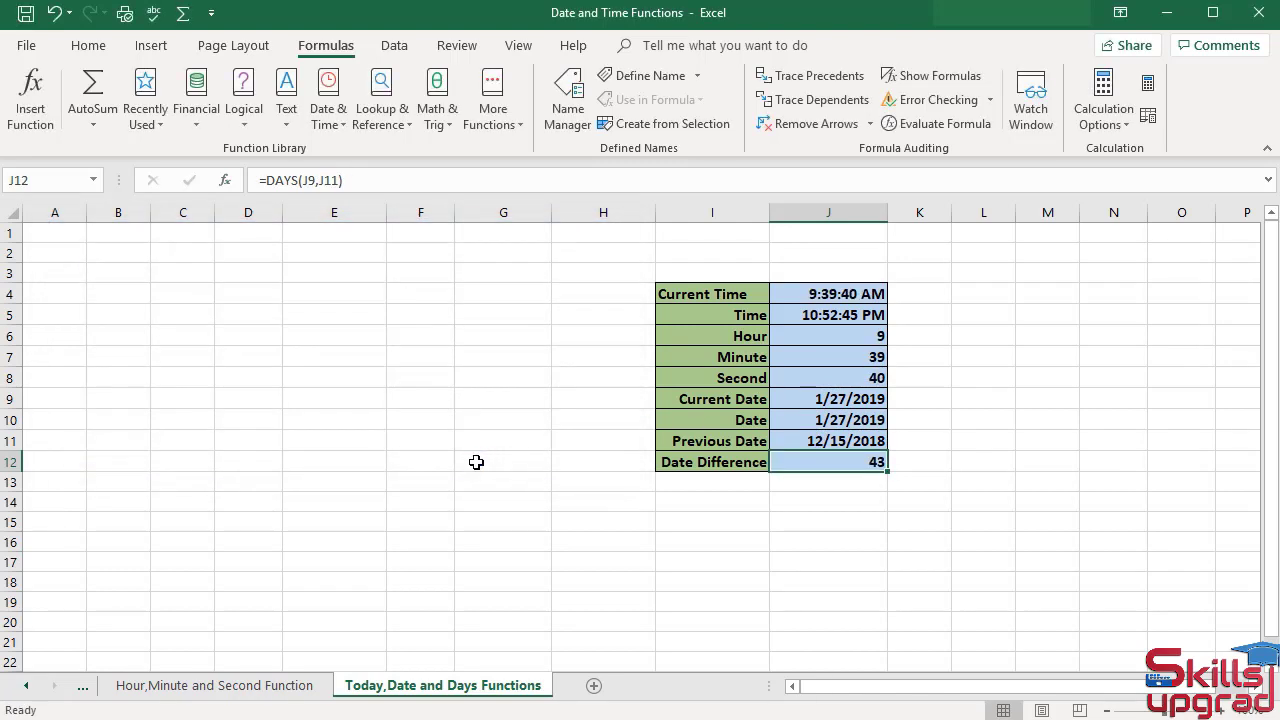